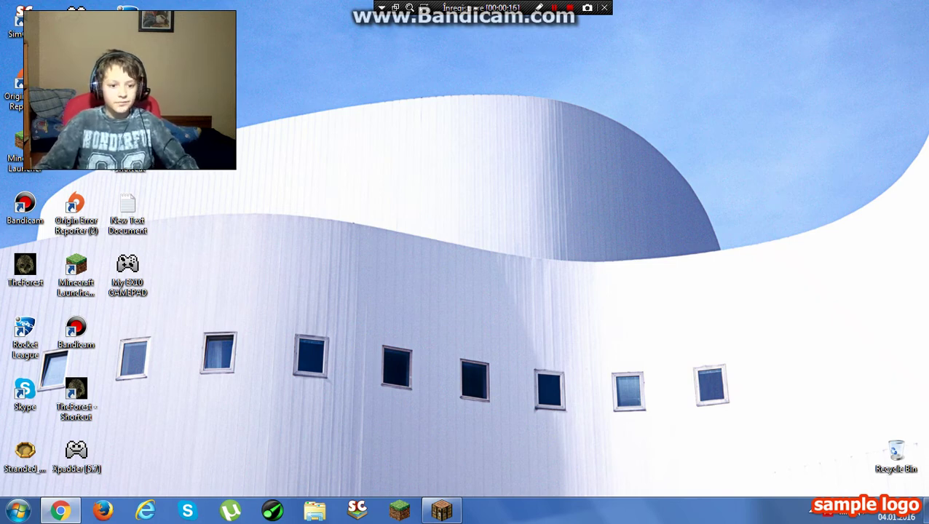
Step: Open Chrome and load the pasted download link for Xpadder [5.7].exe
click(60, 509)
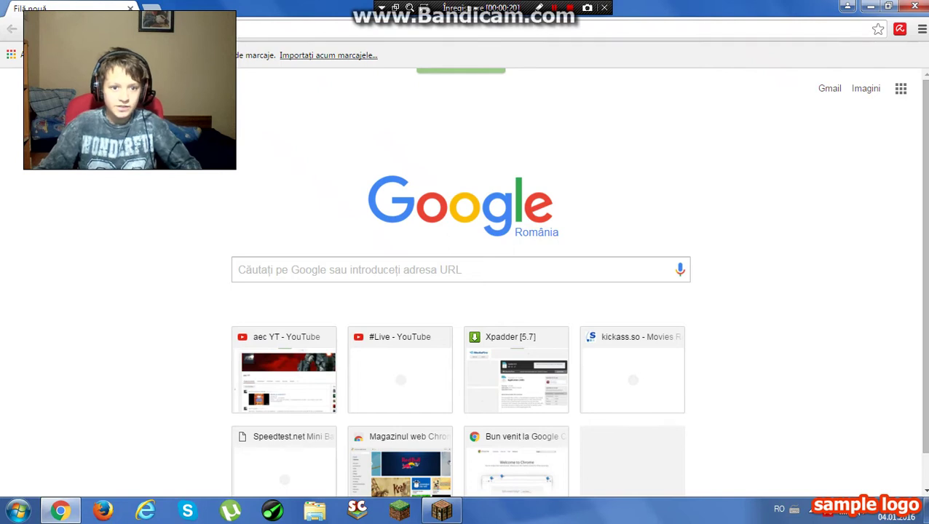
right_click(197, 28)
click(222, 95)
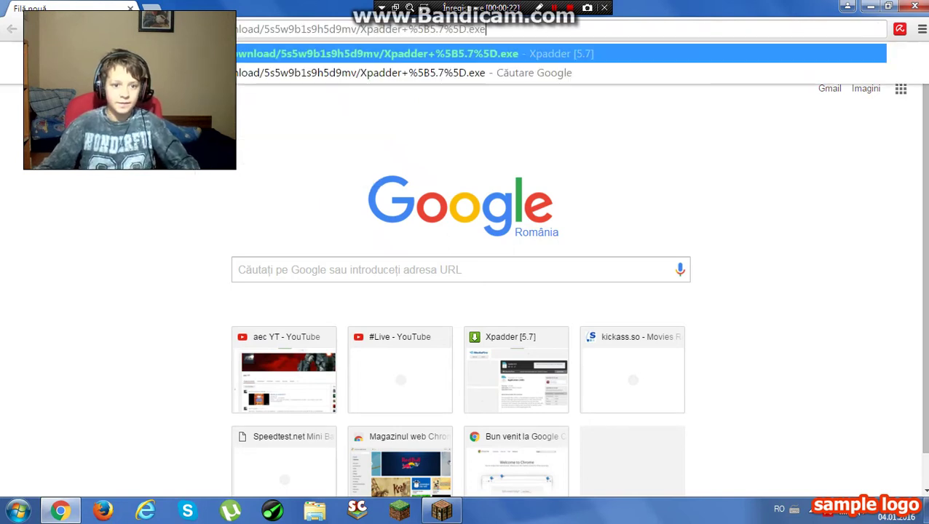
key(Return)
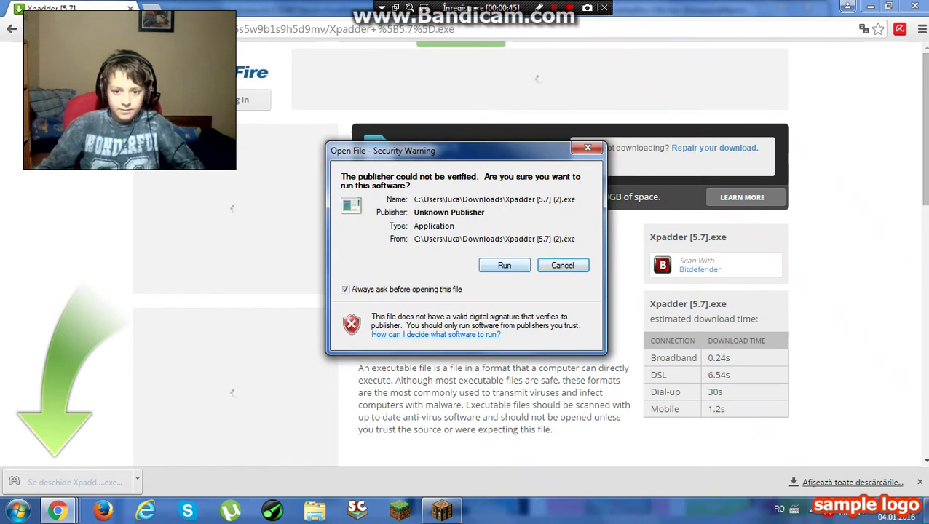
Step: Try to run the downloaded Xpadder [5.7] (2).exe and clear the browser and pop-up windows off the desktop
click(505, 266)
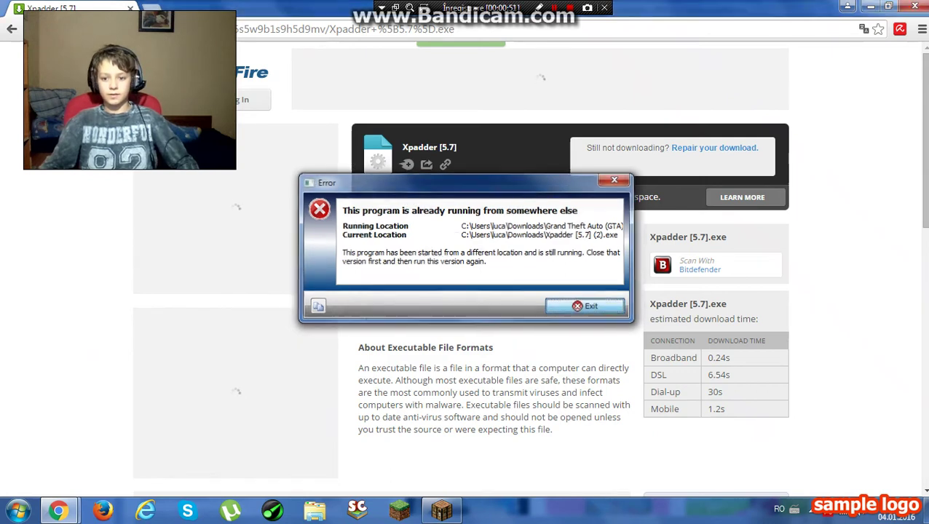
click(584, 306)
click(871, 6)
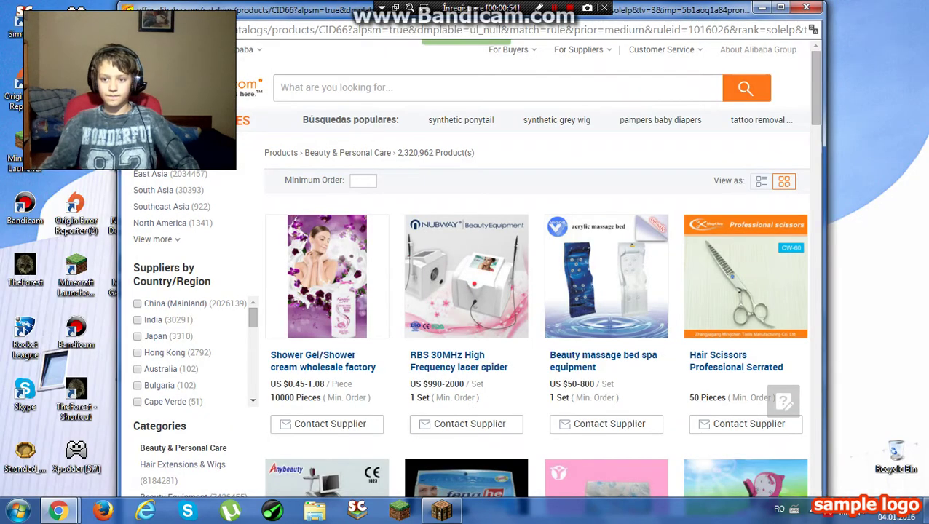
click(806, 6)
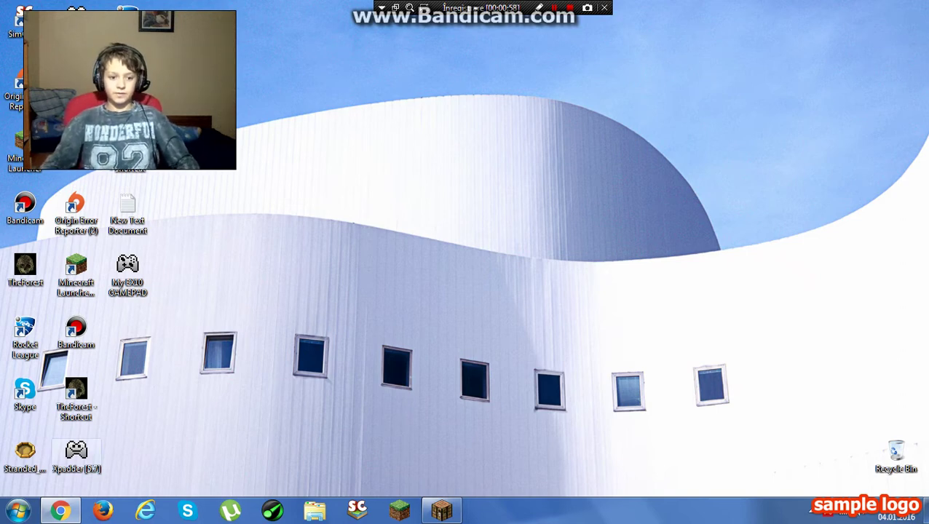
Step: Launch Xpadder [5.7] from the desktop and start a new controller layout for the EX10 GAMEPAD
double_click(76, 455)
click(504, 266)
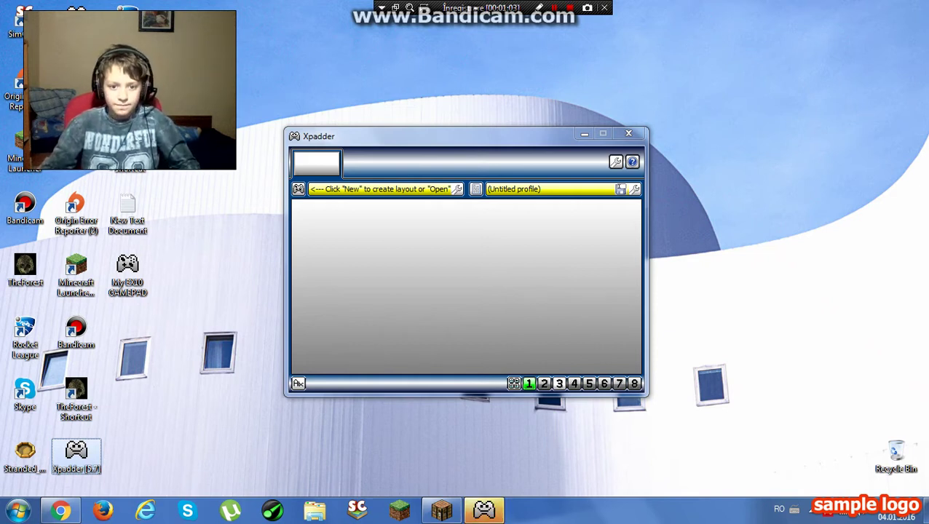
click(299, 189)
click(320, 205)
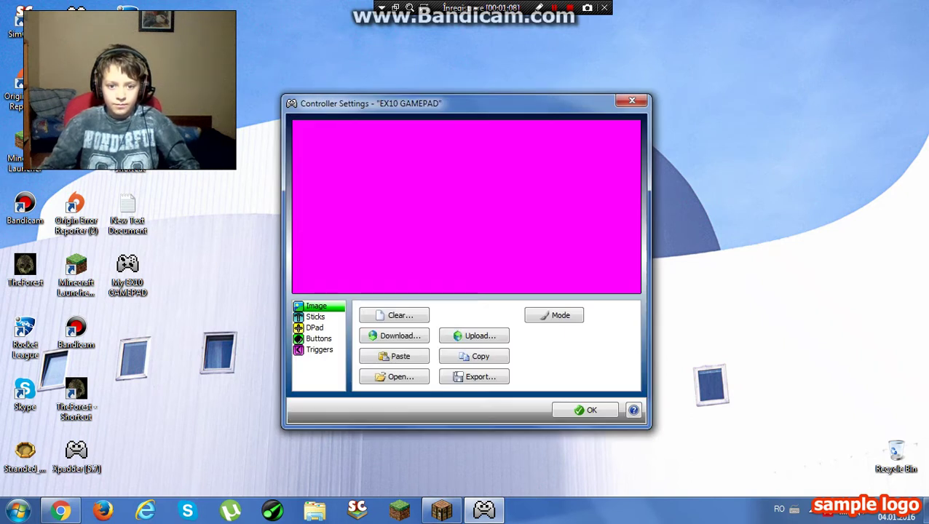
Step: Enable both sticks, with Stick 1 on Axis X and Axis Y and Stick 2 on Axis Z and Axis RZ
click(316, 317)
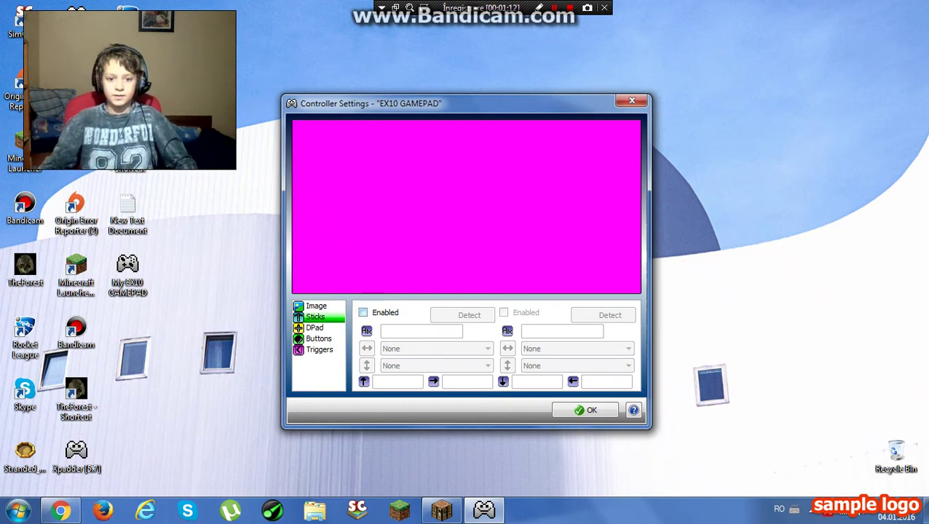
click(363, 313)
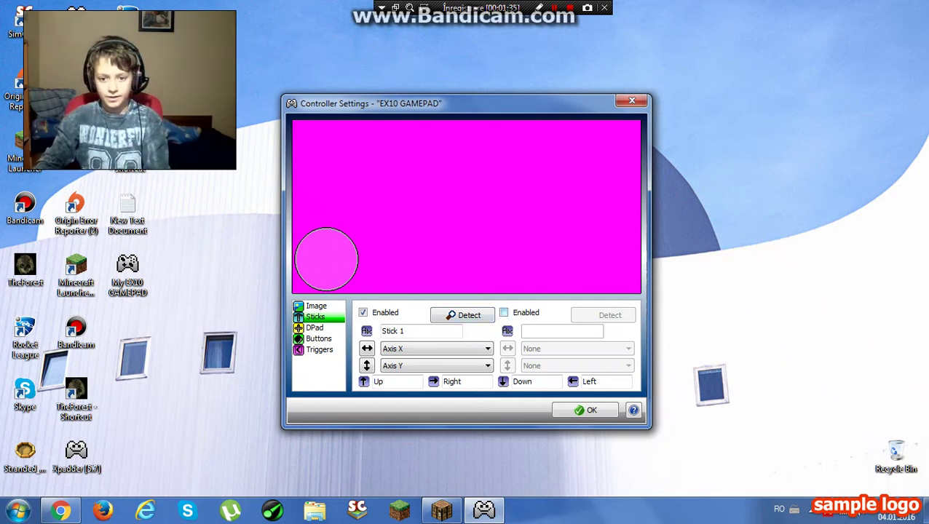
click(504, 312)
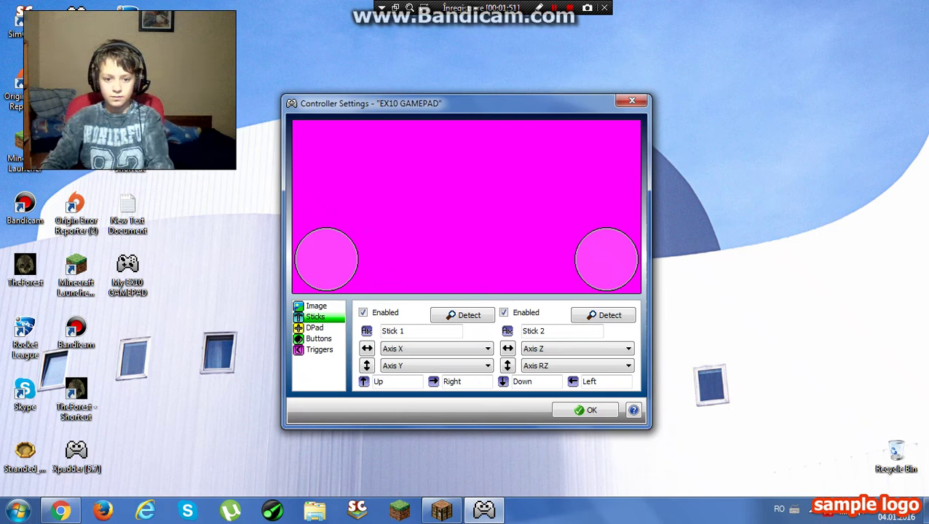
Step: Enable the DPad with POV detected for its up, right, down and left directions
click(315, 328)
click(362, 313)
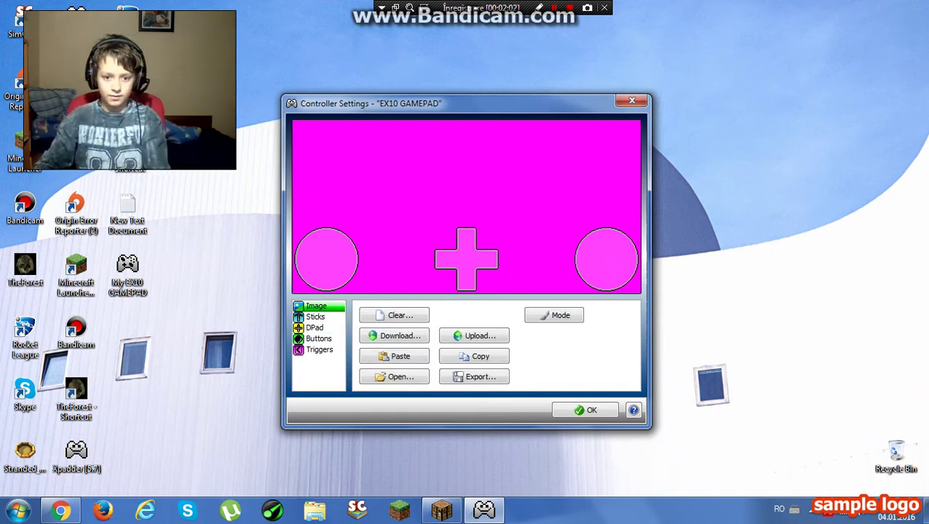
click(315, 327)
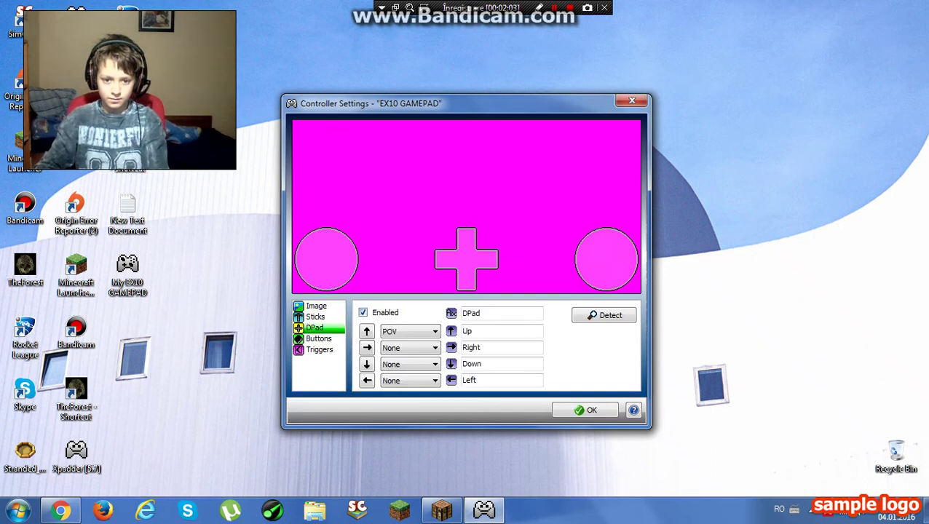
click(364, 312)
click(363, 312)
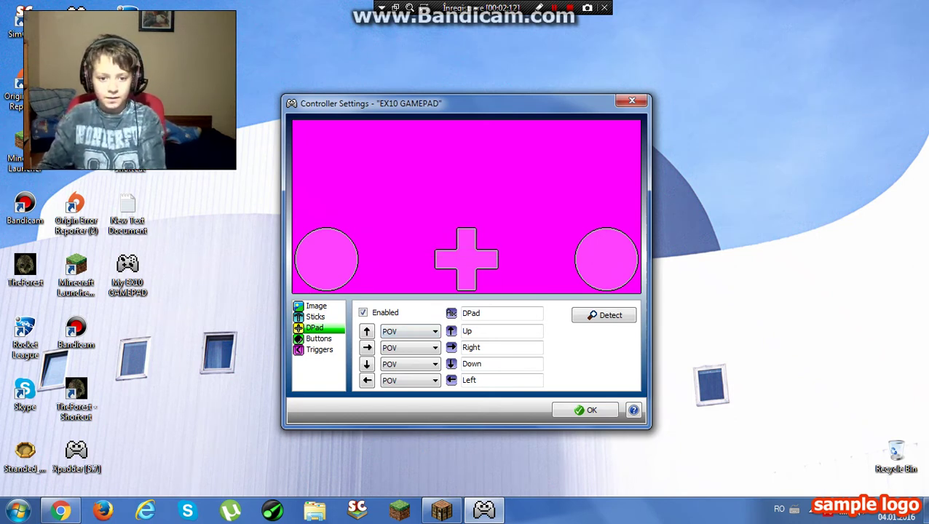
Step: Add gamepad buttons 1 to 4 to the layout and place the DPad above Stick 1
click(319, 339)
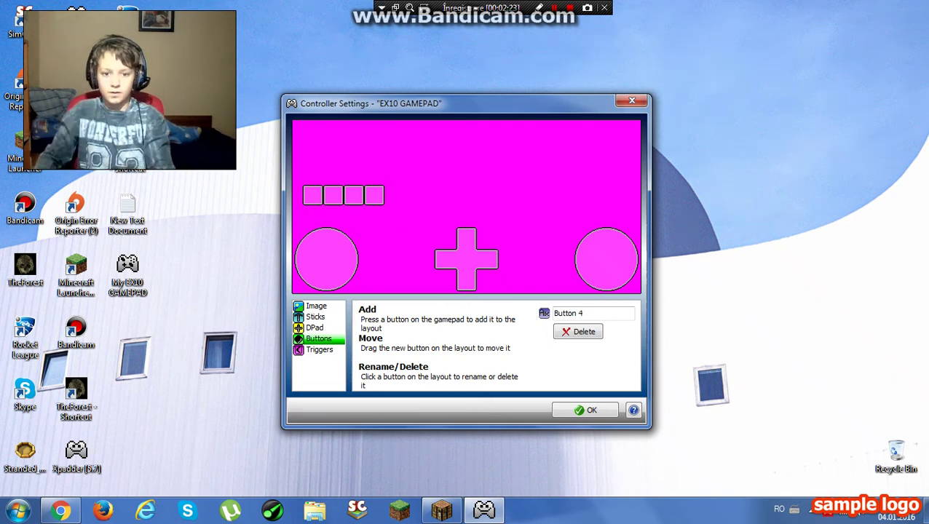
drag(466, 259, 326, 160)
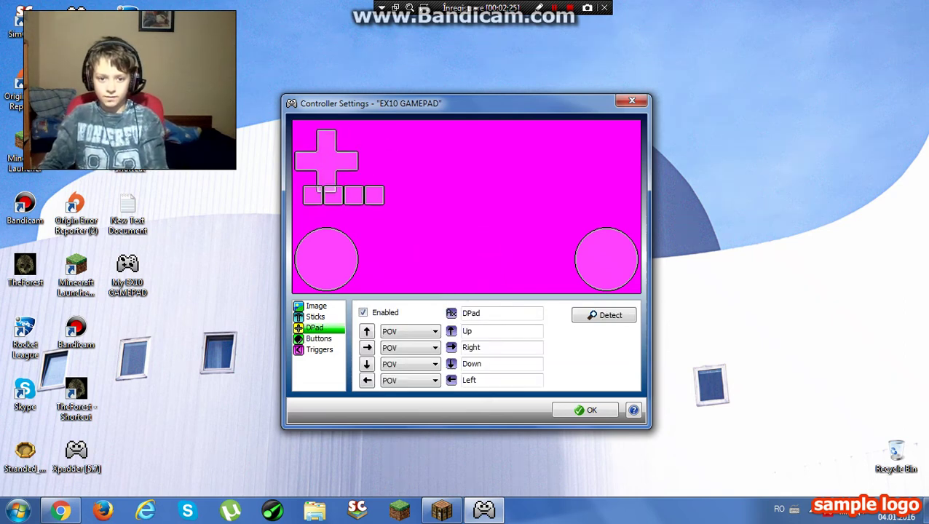
Step: Line up the four buttons in a row above Stick 2 and accept the controller layout
click(374, 195)
drag(374, 195, 586, 165)
drag(333, 195, 559, 164)
drag(313, 195, 547, 166)
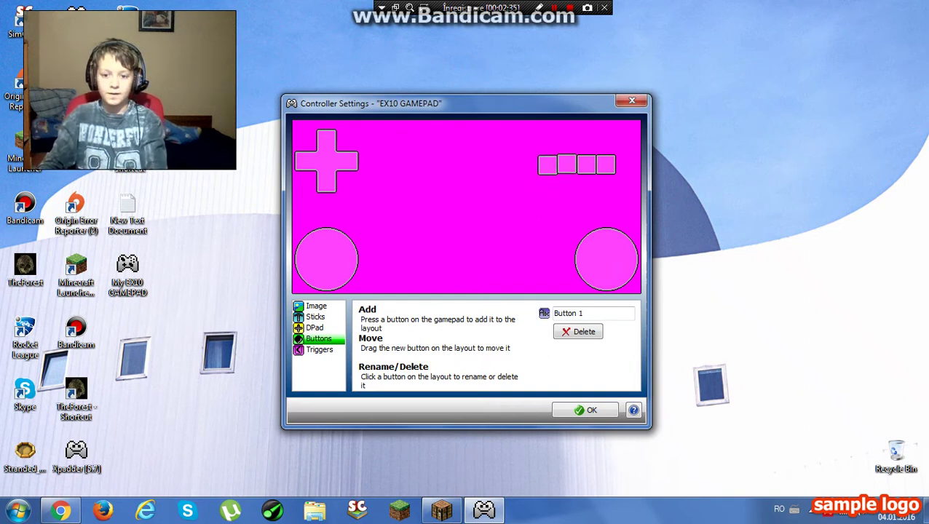
click(585, 410)
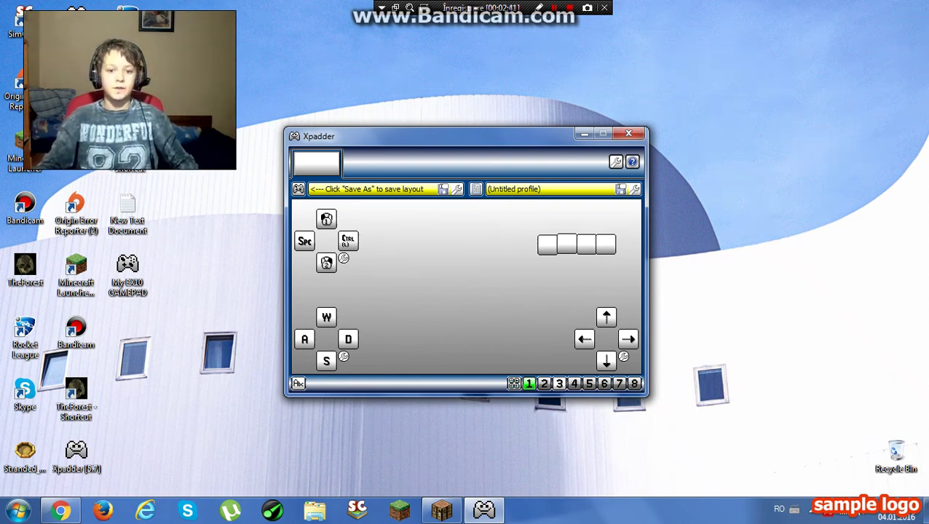
Step: Clear all default key assignments from the DPad by setting it to None
right_click(335, 255)
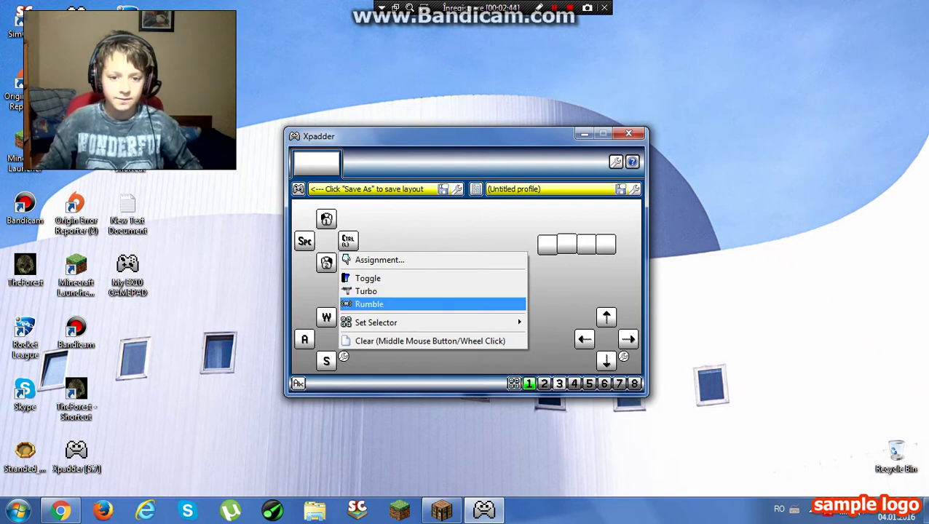
click(429, 341)
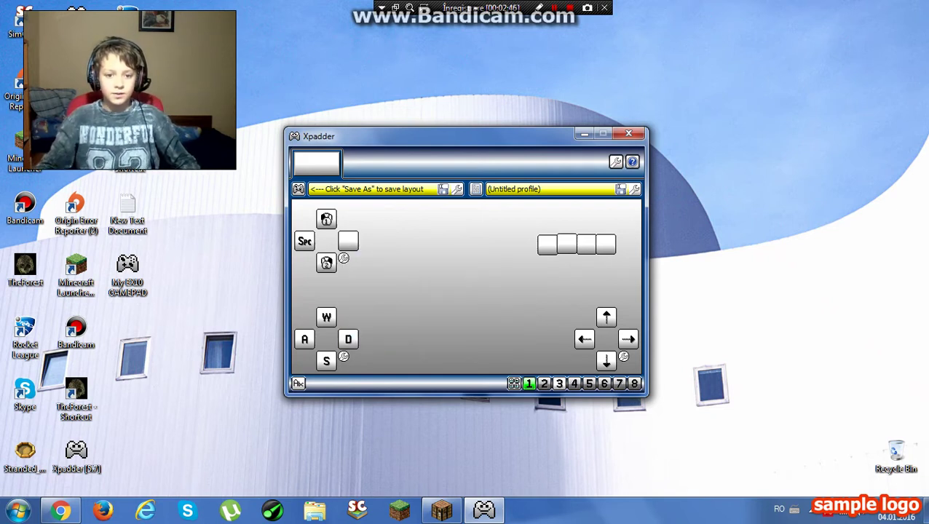
click(342, 257)
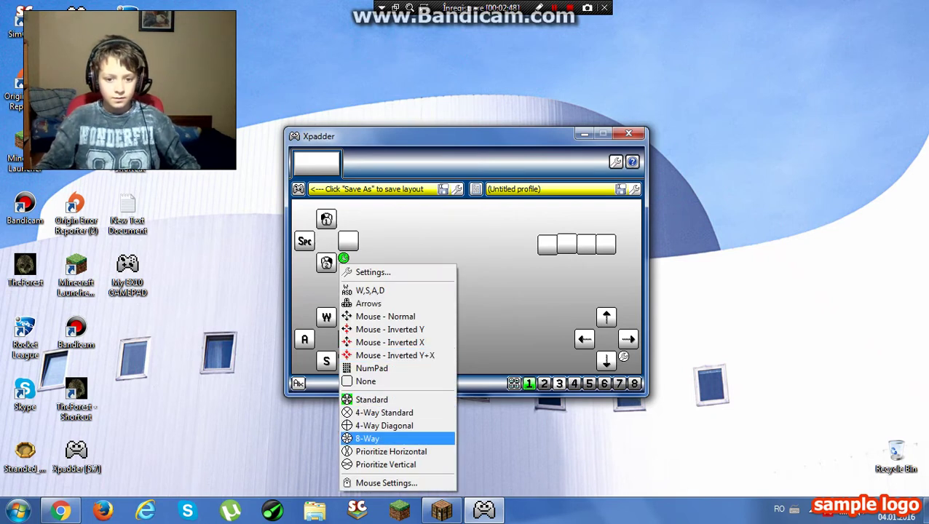
key(Down)
key(Down)
key(Down)
key(Return)
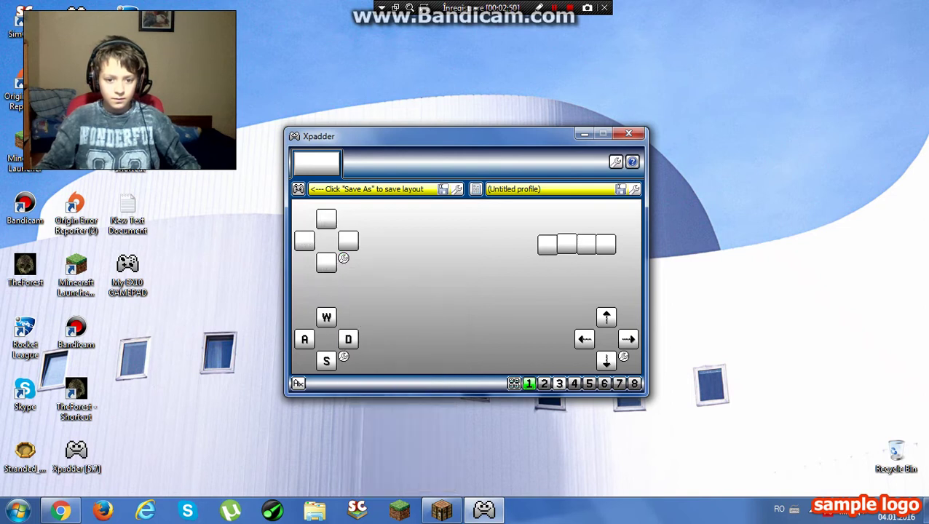
click(343, 258)
key(Up)
key(Return)
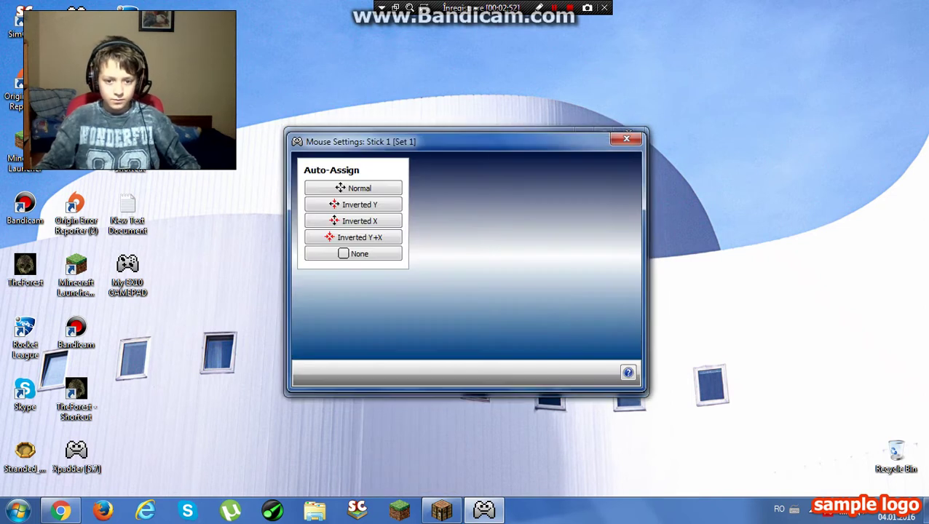
key(Escape)
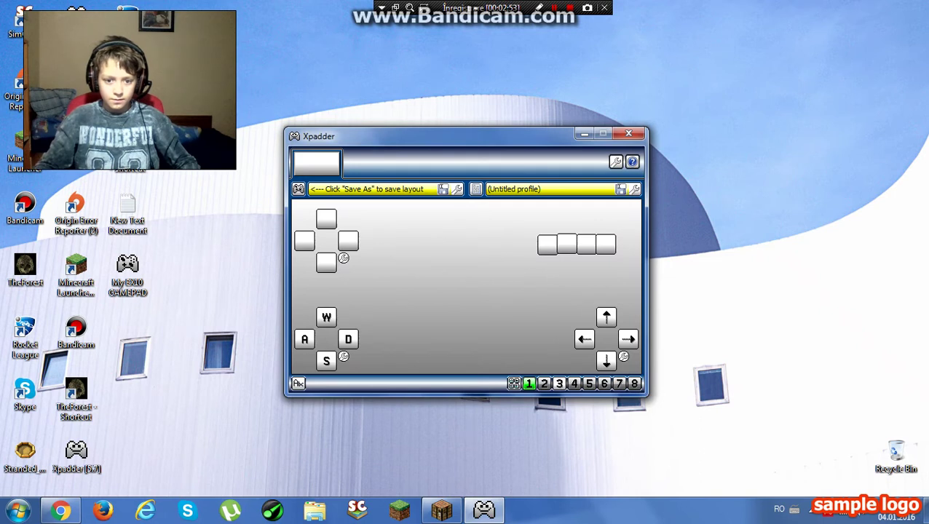
Step: Clear the default assignments of Stick 1 and Stick 2 by setting both to None
click(343, 357)
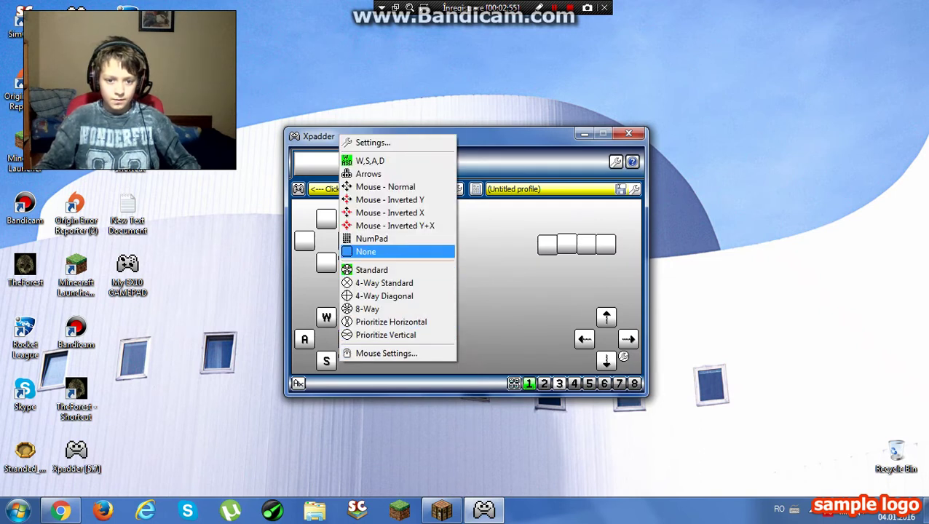
click(366, 251)
click(623, 356)
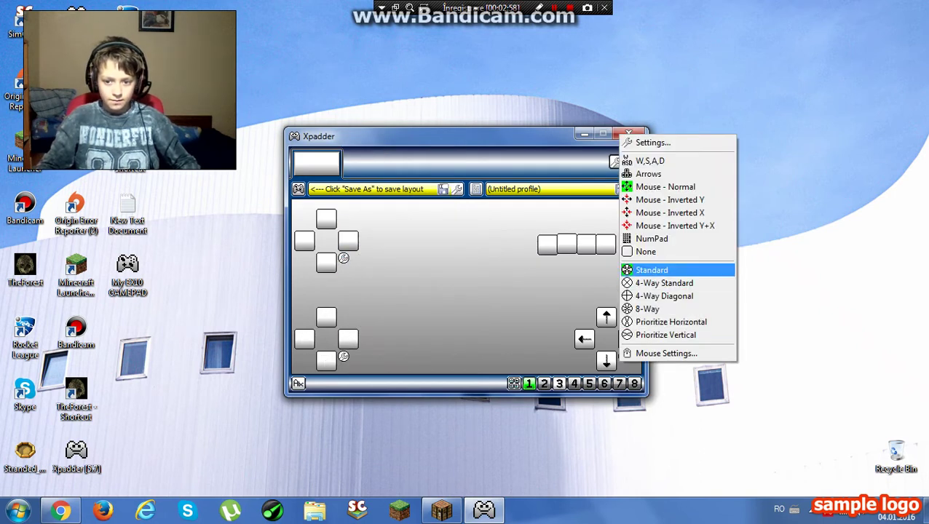
click(655, 250)
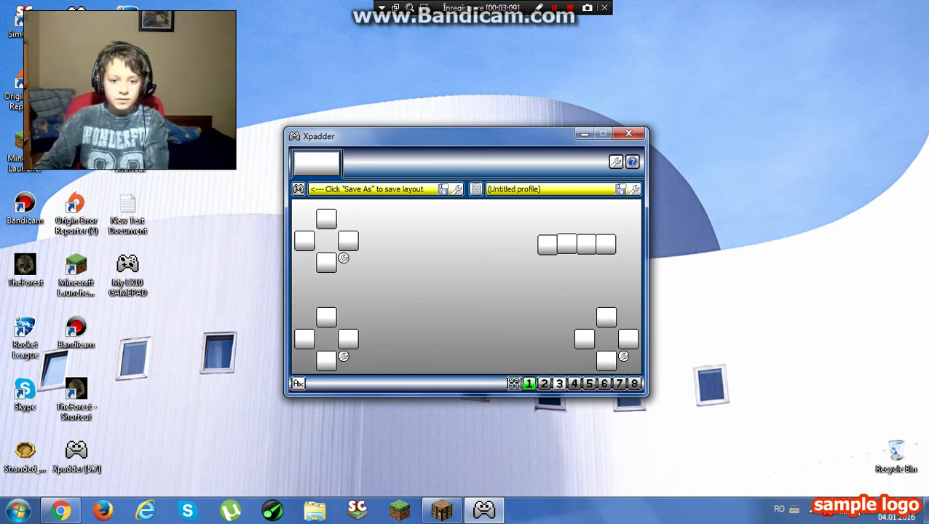
Step: Assign the W key to Stick 1 Up and the D key to Stick 1 Right
click(326, 313)
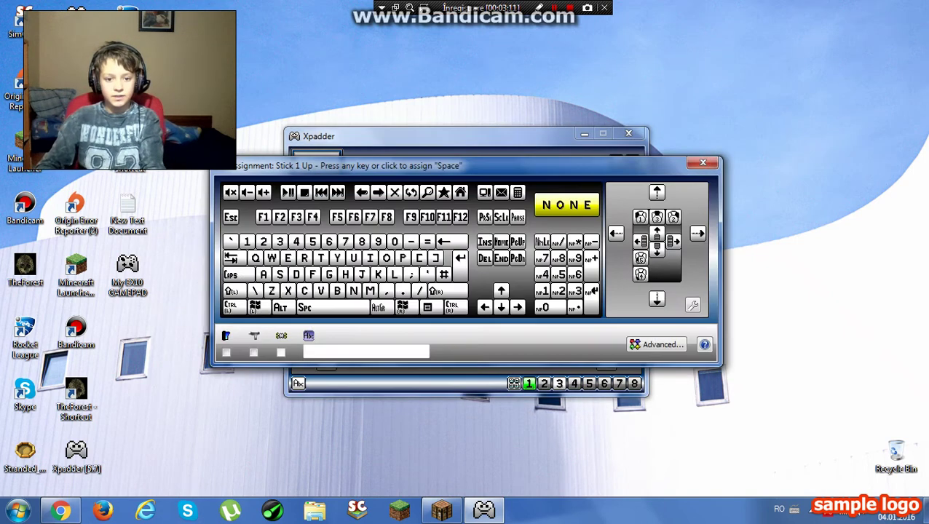
key(w)
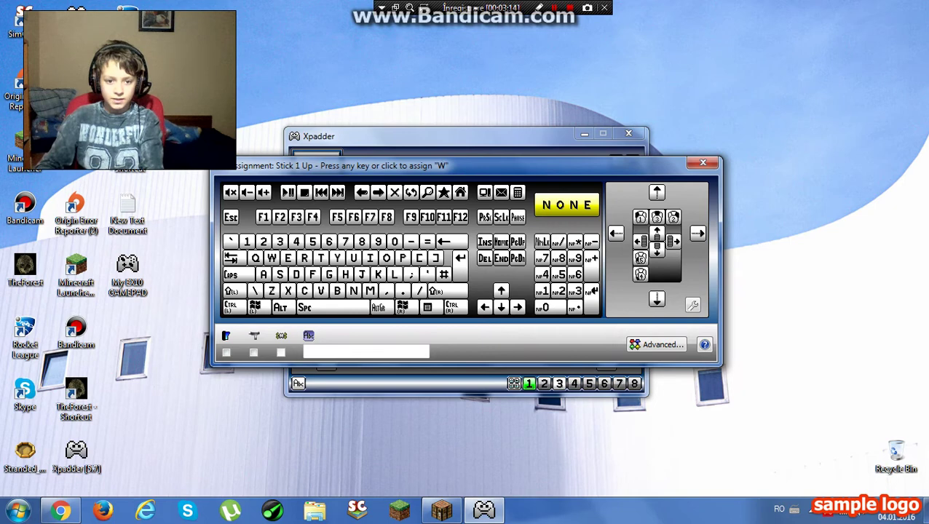
click(272, 258)
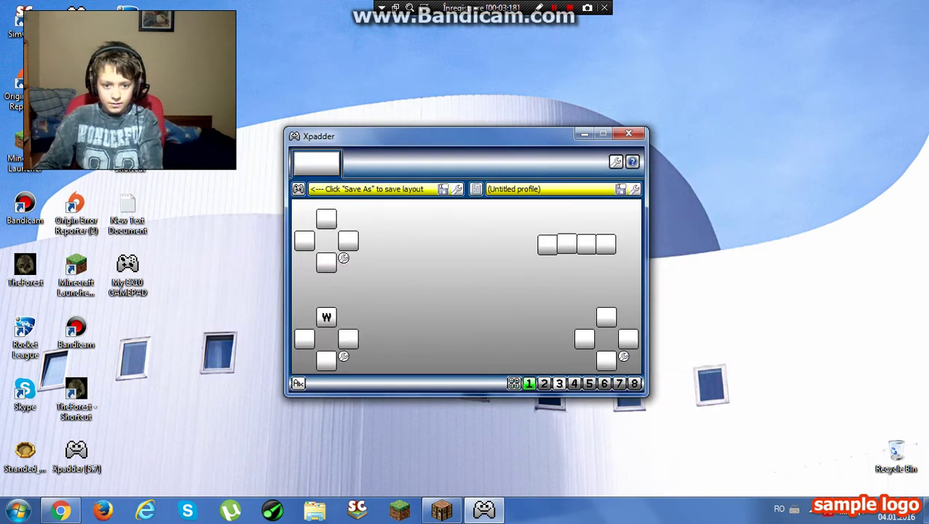
click(348, 339)
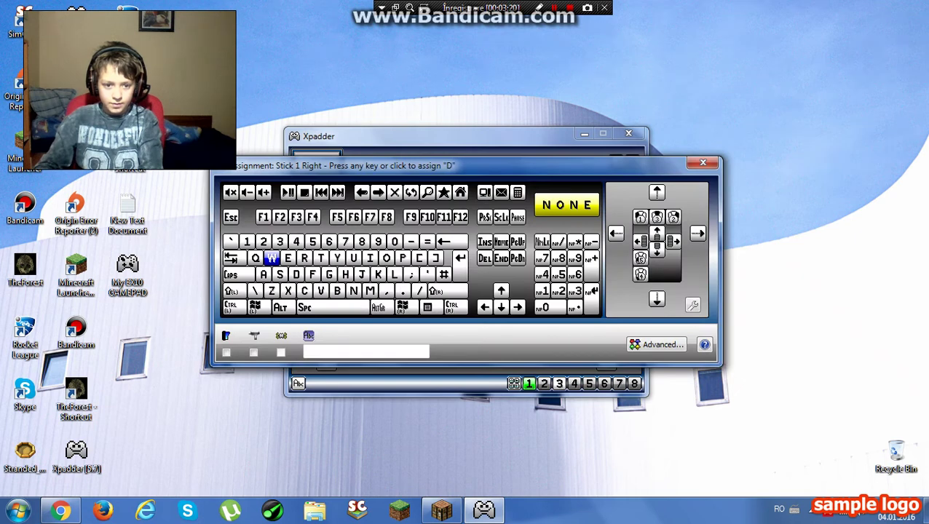
click(296, 274)
Step: Clear the individual D and W assignments from Stick 1
right_click(348, 339)
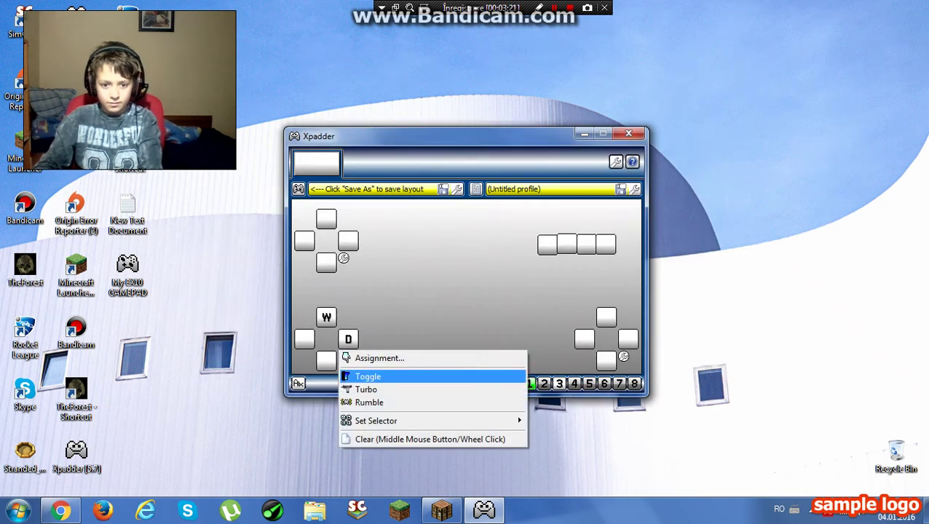
click(419, 437)
right_click(326, 317)
click(408, 417)
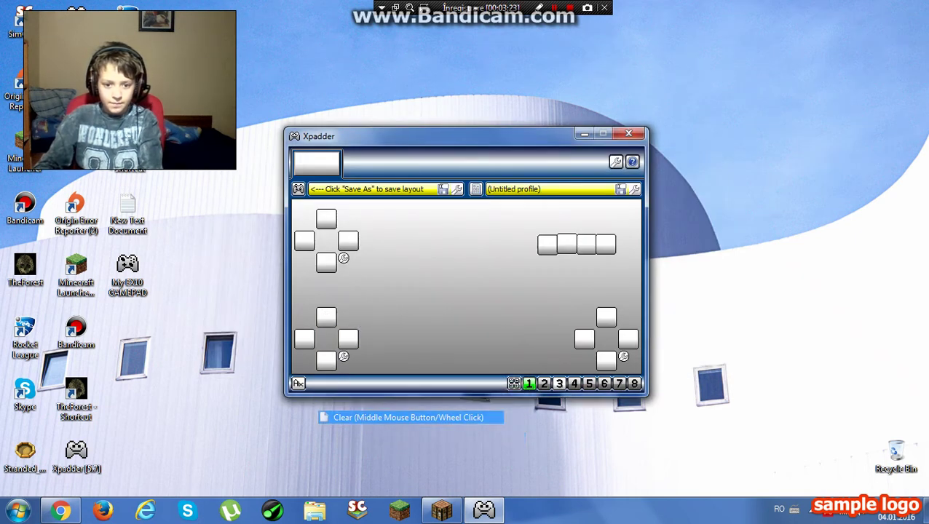
Step: Apply the W,S,A,D preset to Stick 1
click(344, 357)
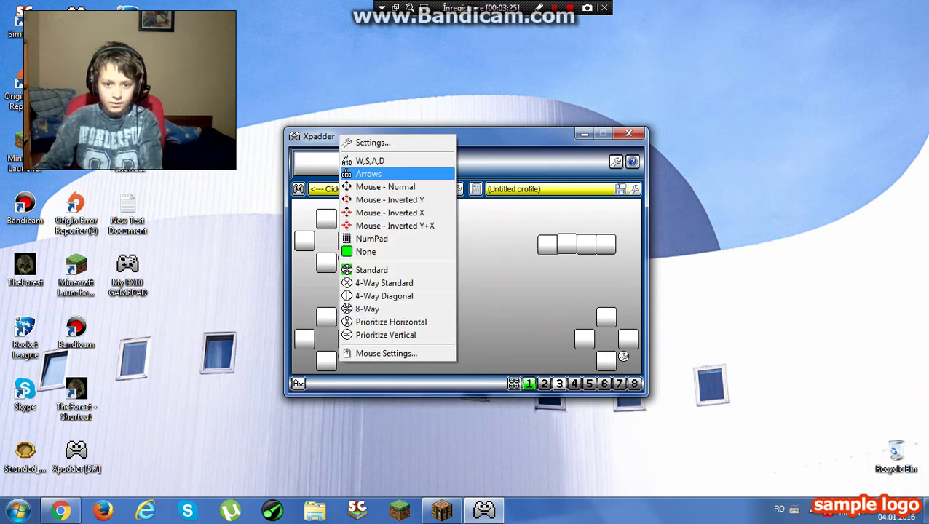
click(371, 161)
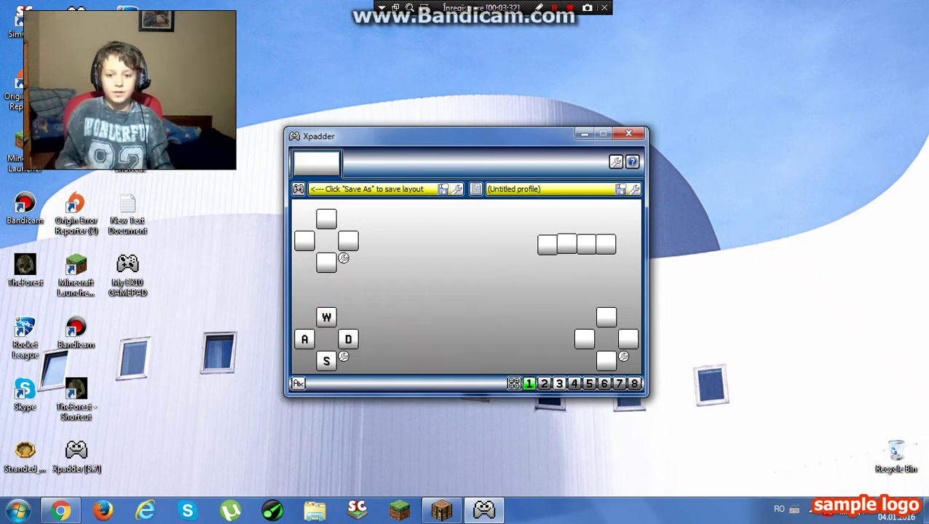
Step: Assign Mouse Move Right to Stick 2 Right, then apply the Mouse - Normal preset to all of Stick 2
click(628, 339)
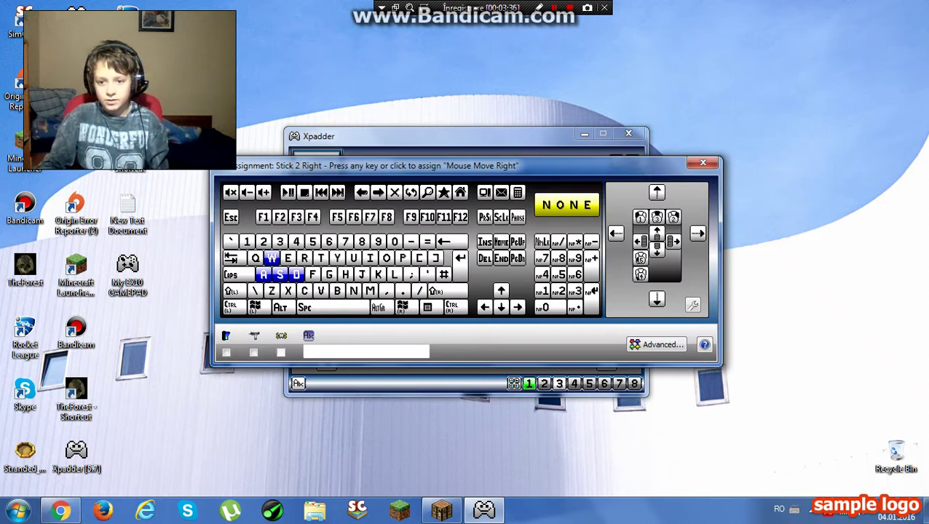
click(698, 234)
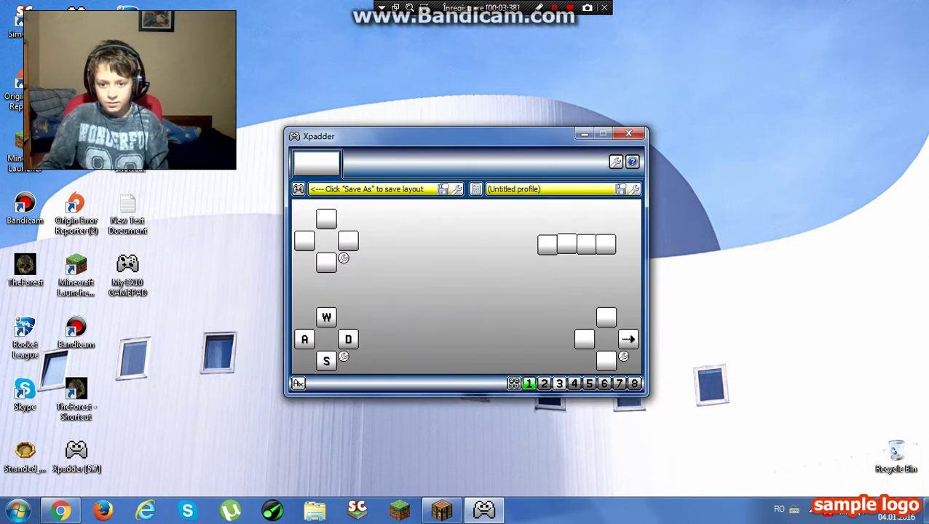
click(623, 356)
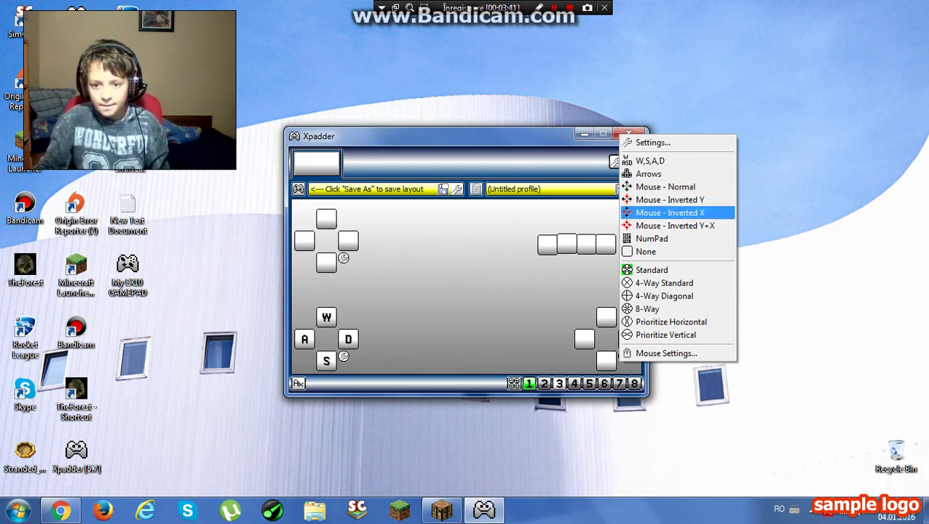
click(664, 187)
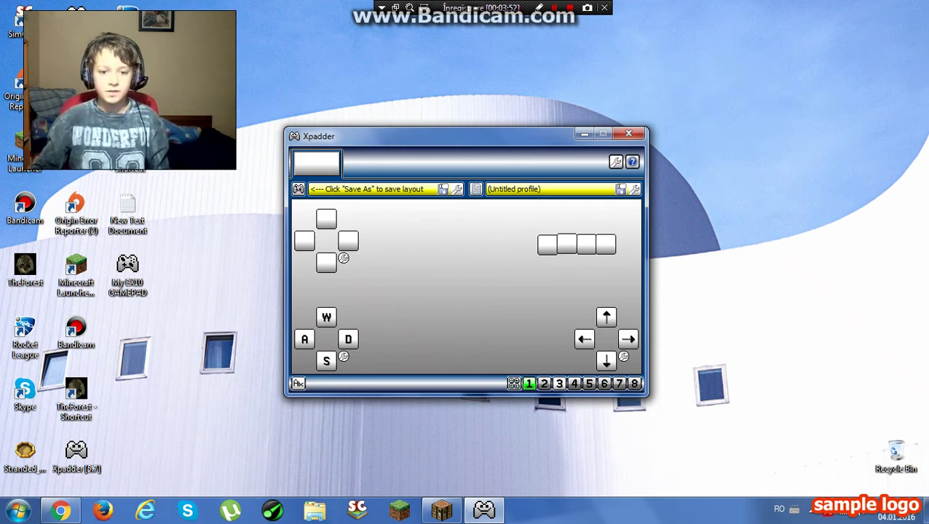
Step: Assign the Space key to DPad Down and the E key to DPad Right
click(343, 258)
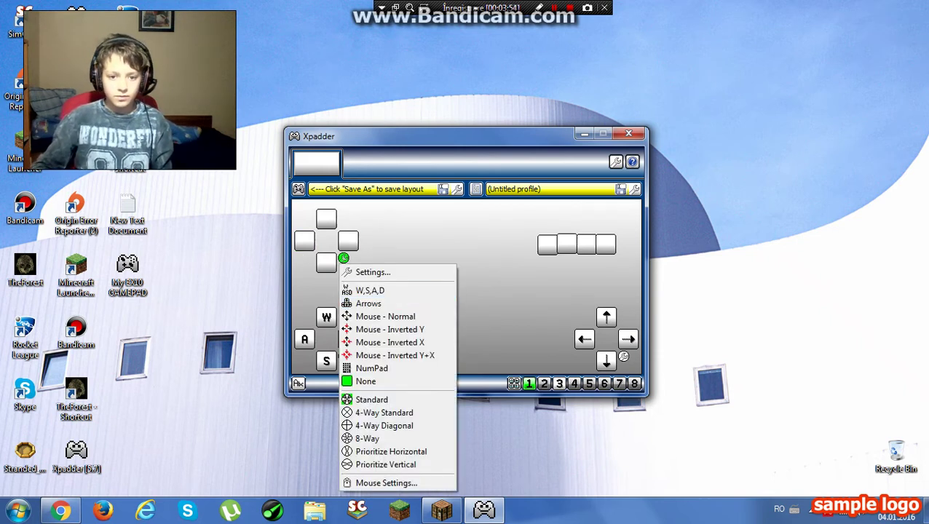
click(324, 261)
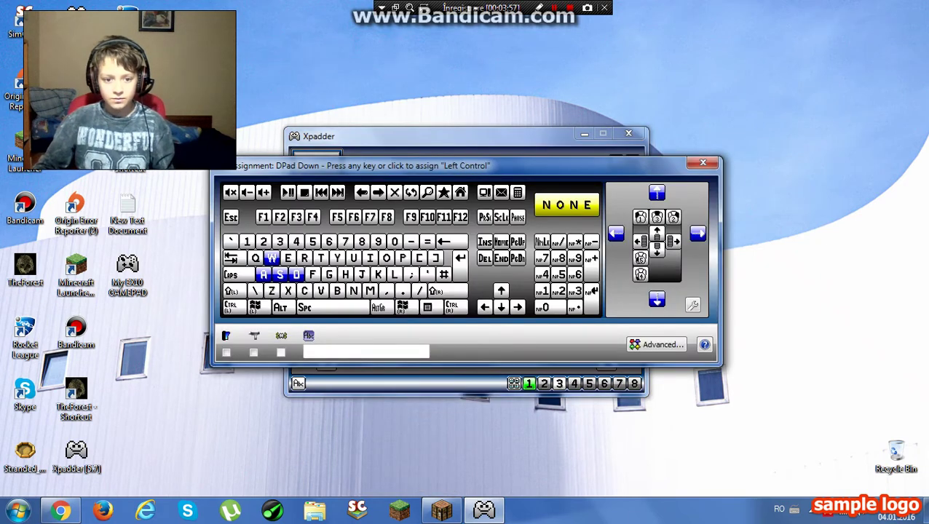
click(304, 307)
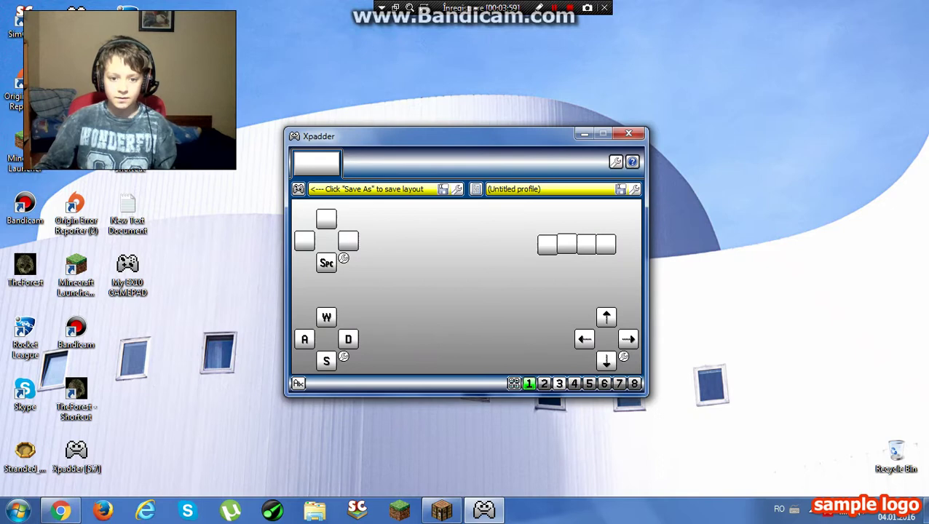
click(346, 241)
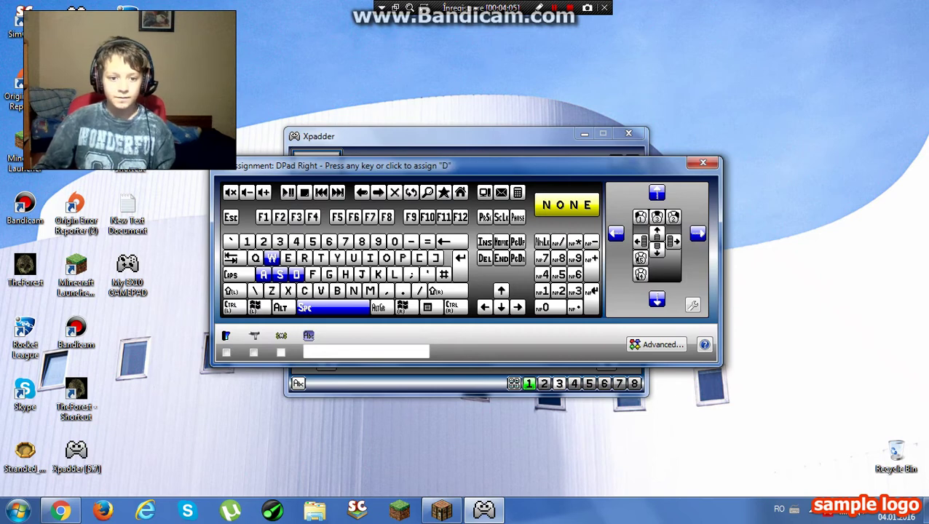
click(288, 257)
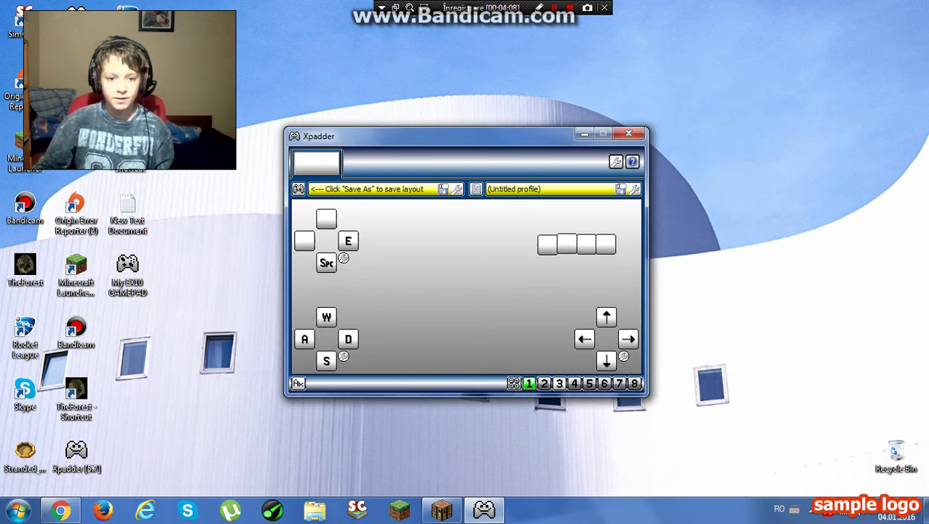
Step: Assign Mouse Wheel Down to Button 1 and Mouse Wheel Up to the last button in the four-button row
click(547, 245)
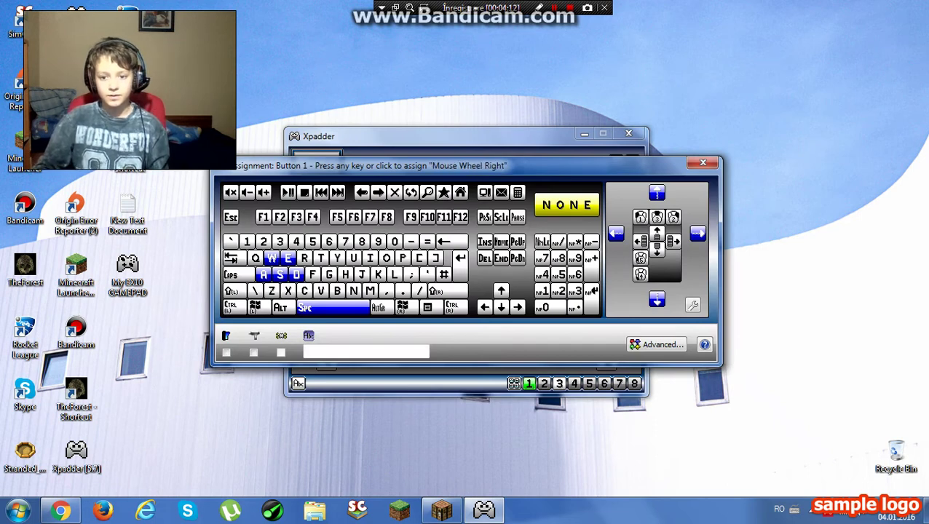
click(703, 162)
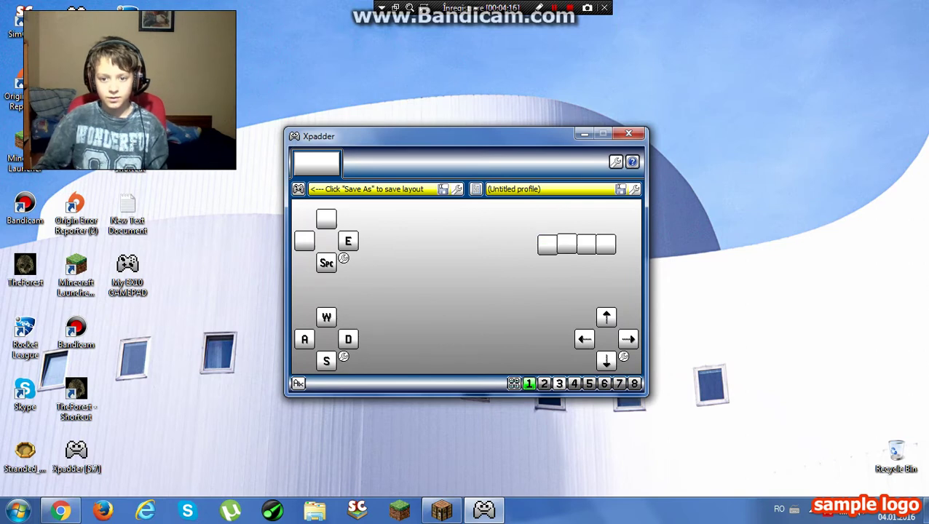
click(547, 244)
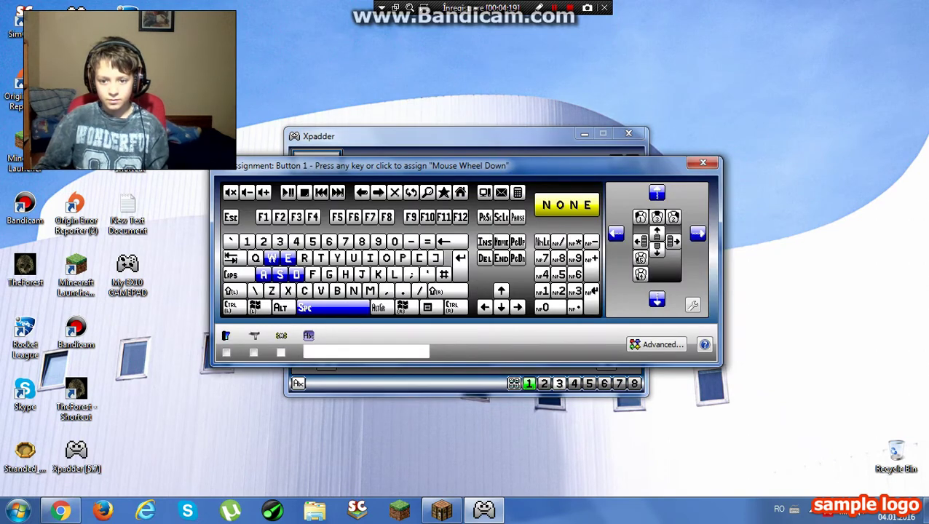
click(656, 250)
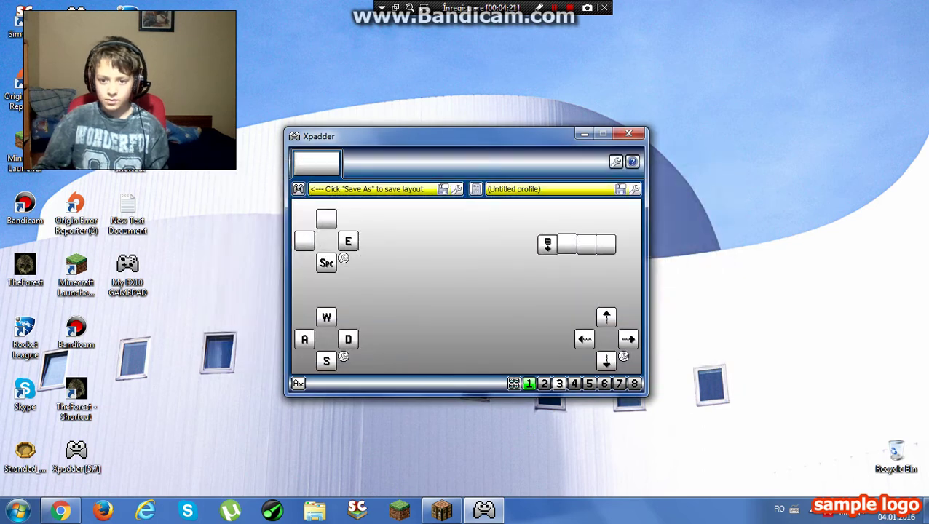
click(606, 244)
click(656, 217)
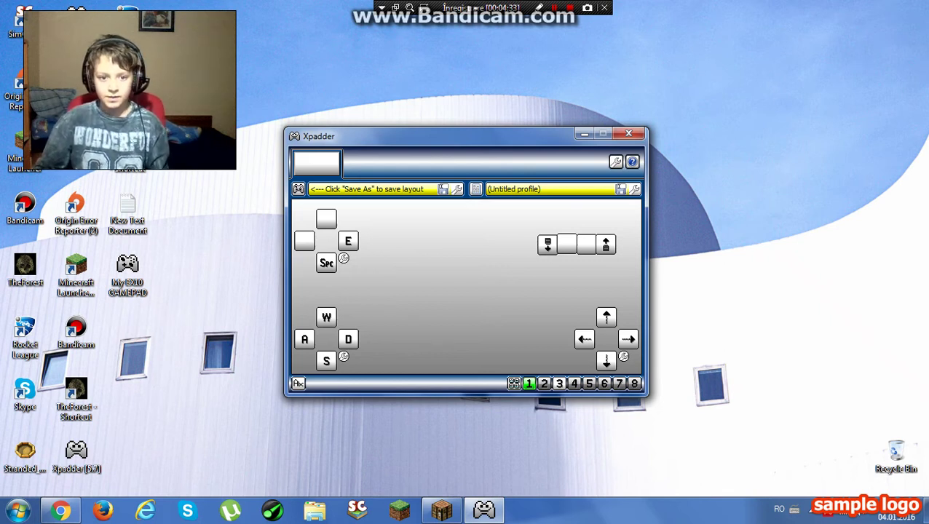
Step: Save the controller layout to the Desktop as My EX10 GAMEPAD, overwriting the existing file
click(299, 189)
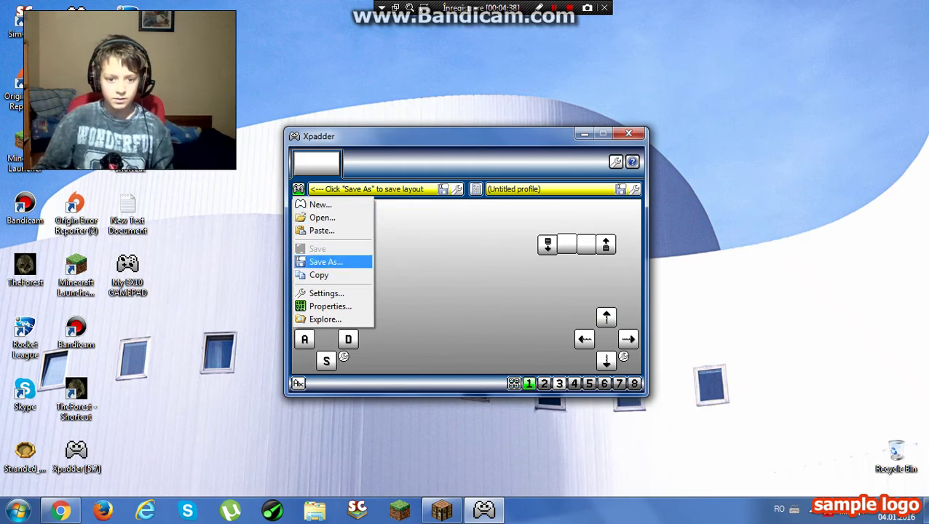
click(325, 261)
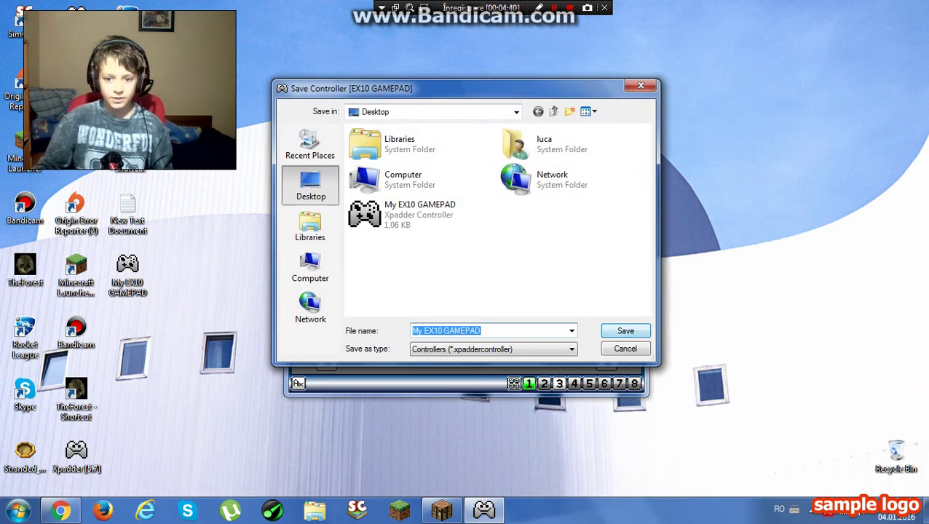
key(Return)
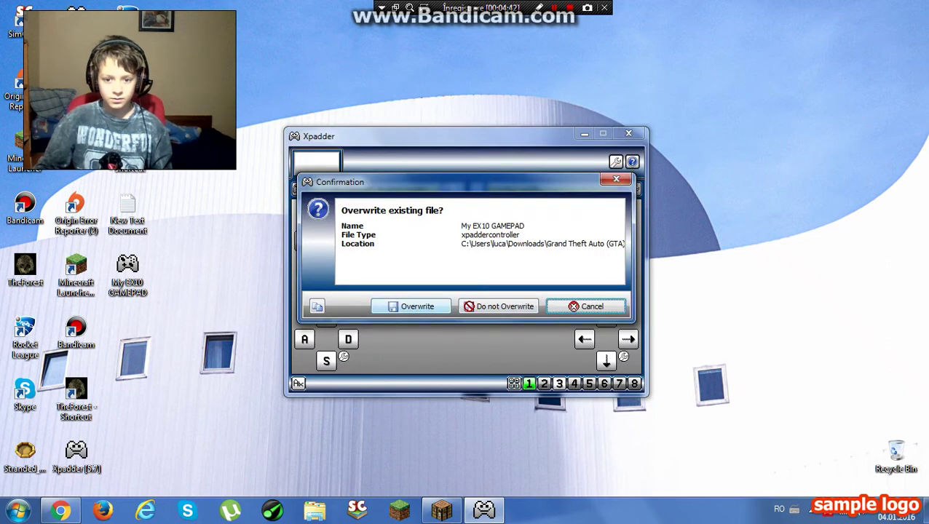
click(411, 306)
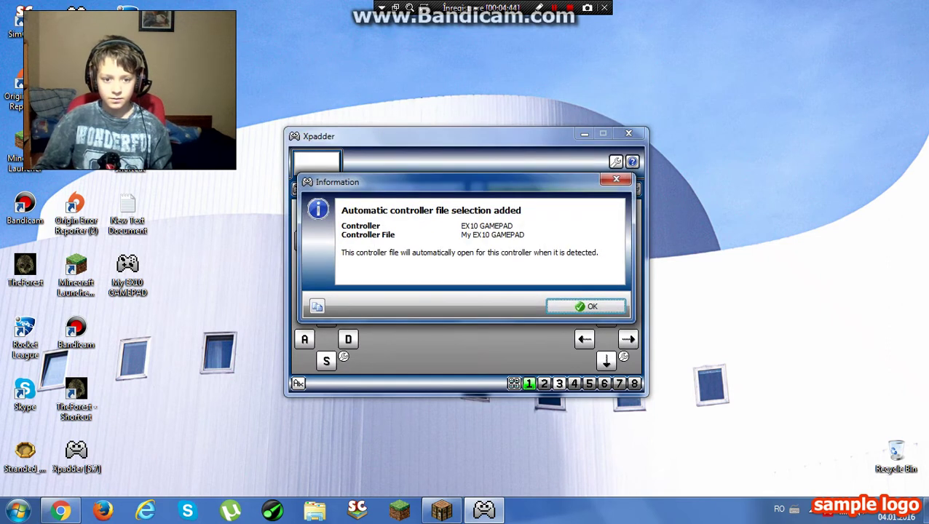
click(585, 306)
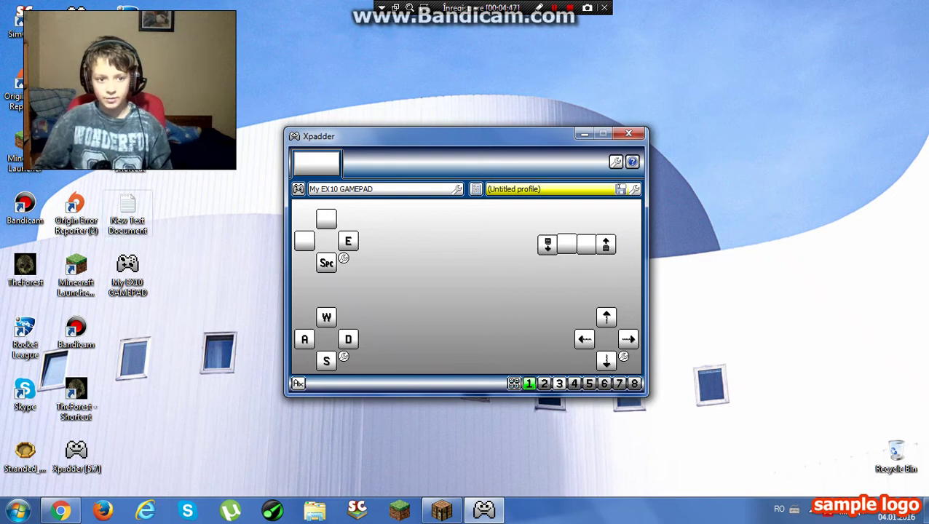
Step: Delete the My EX10 GAMEPAD controller file from the desktop to the Recycle Bin
right_click(128, 275)
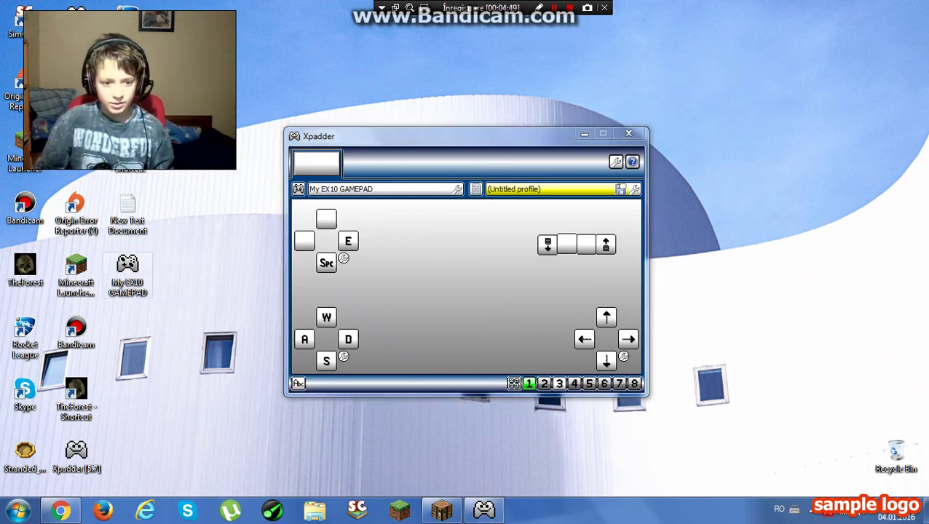
click(172, 451)
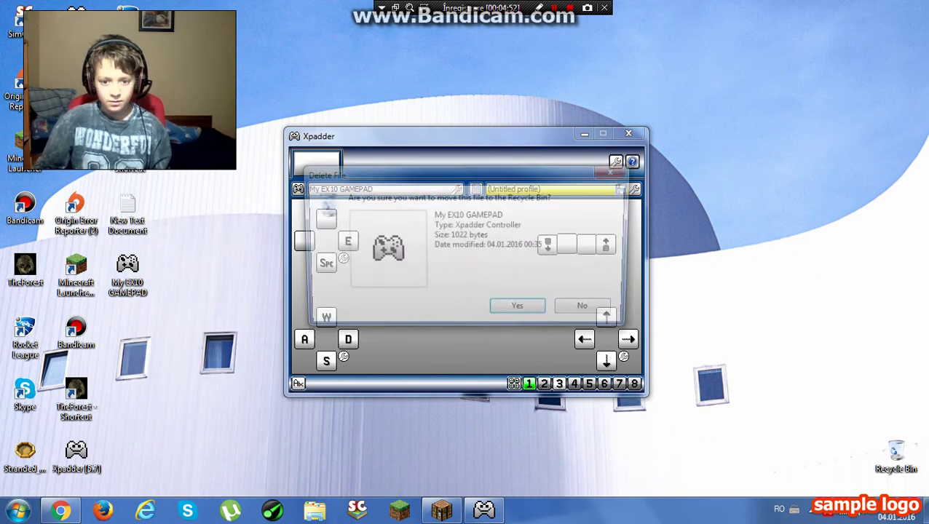
key(Return)
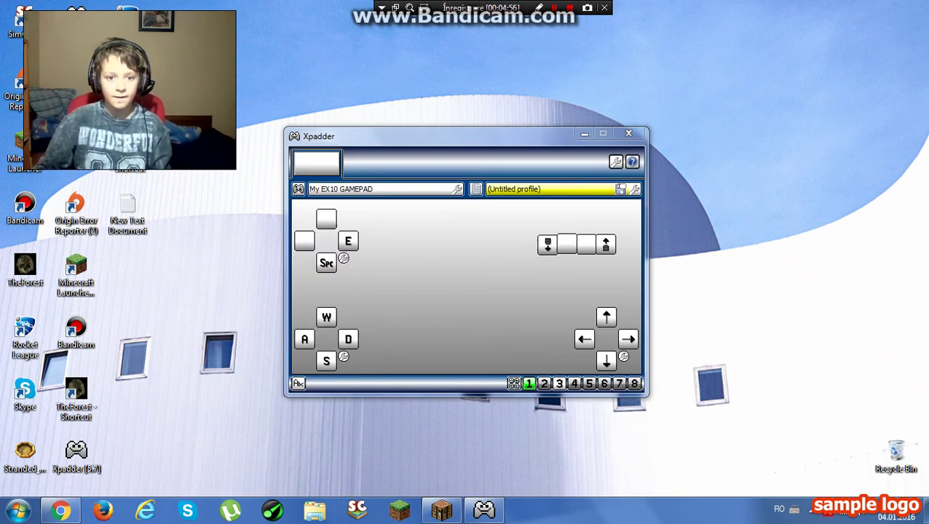
Step: Save the controller layout to the Desktop under the file name MINECRAFT and accept the automatic controller file selection
click(298, 190)
click(325, 262)
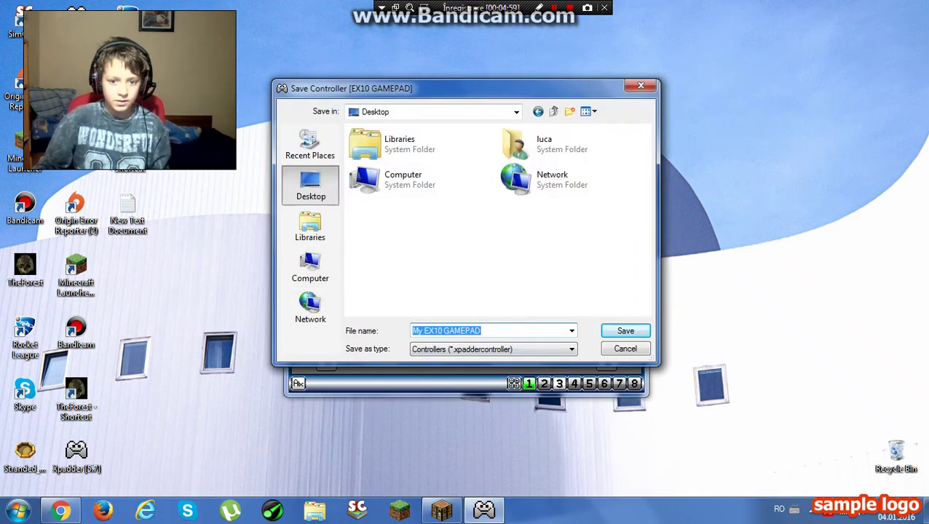
click(483, 330)
key(BackSpace)
key(BackSpace)
key(BackSpace)
key(BackSpace)
key(BackSpace)
key(BackSpace)
key(BackSpace)
key(BackSpace)
key(BackSpace)
key(BackSpace)
key(BackSpace)
key(BackSpace)
key(BackSpace)
key(BackSpace)
key(BackSpace)
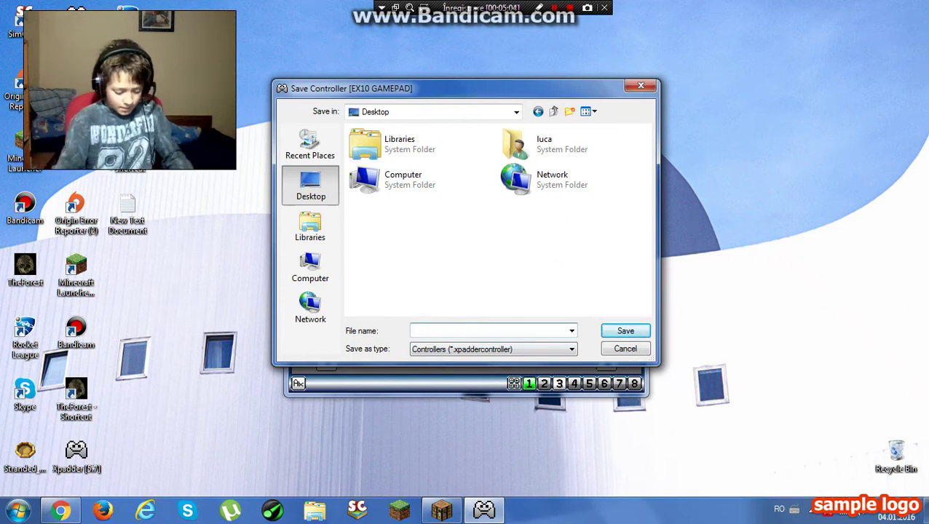
text(MINECRAFT)
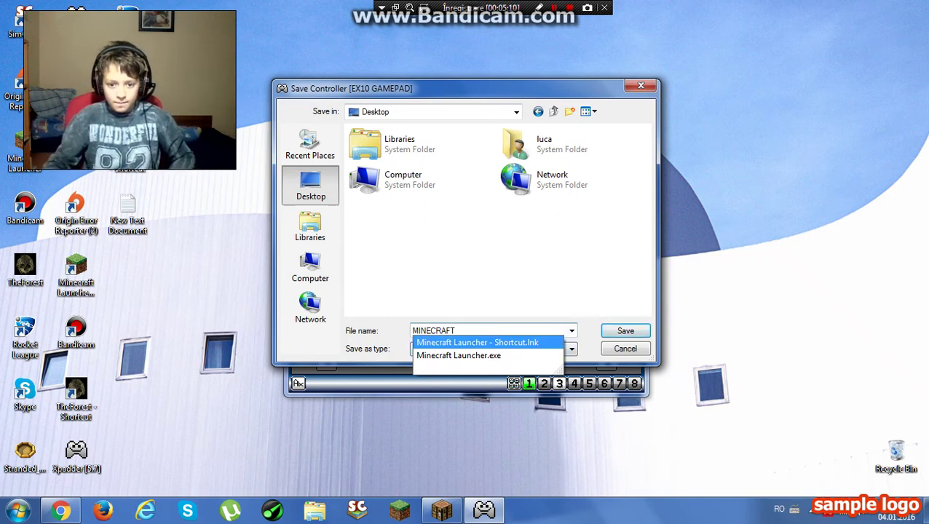
click(625, 330)
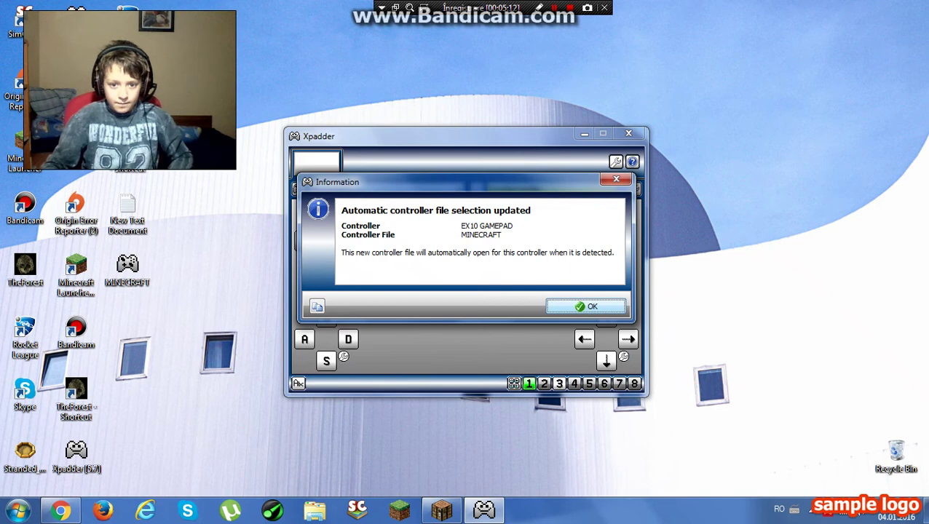
key(Return)
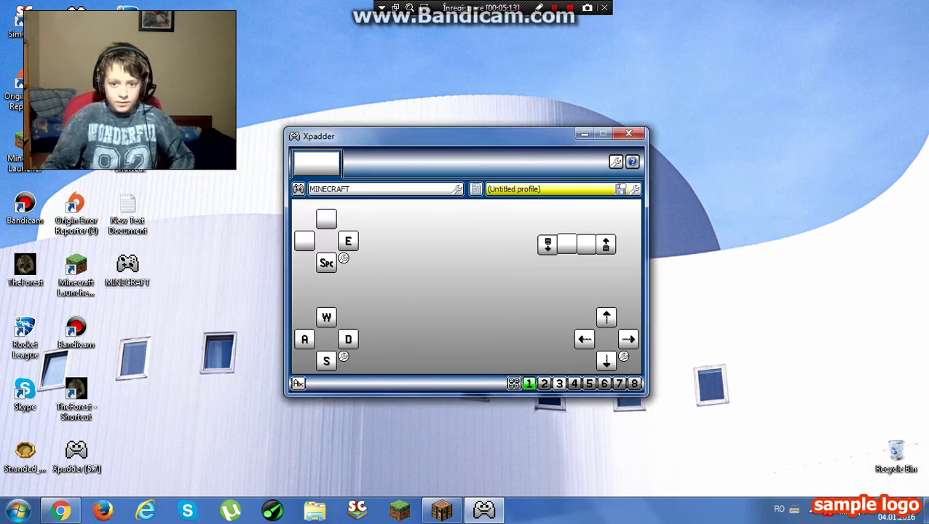
Step: Close Xpadder, switch to Minecraft and enter a singleplayer world
click(628, 133)
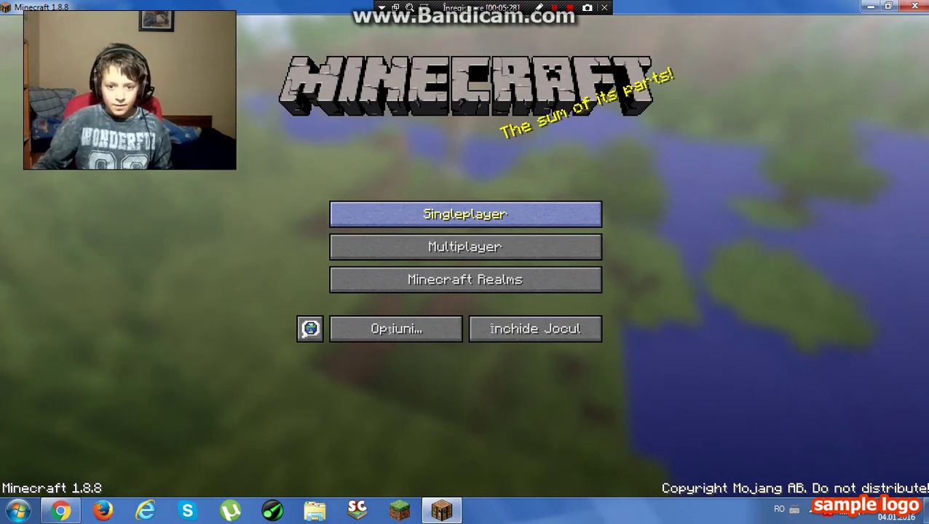
click(465, 214)
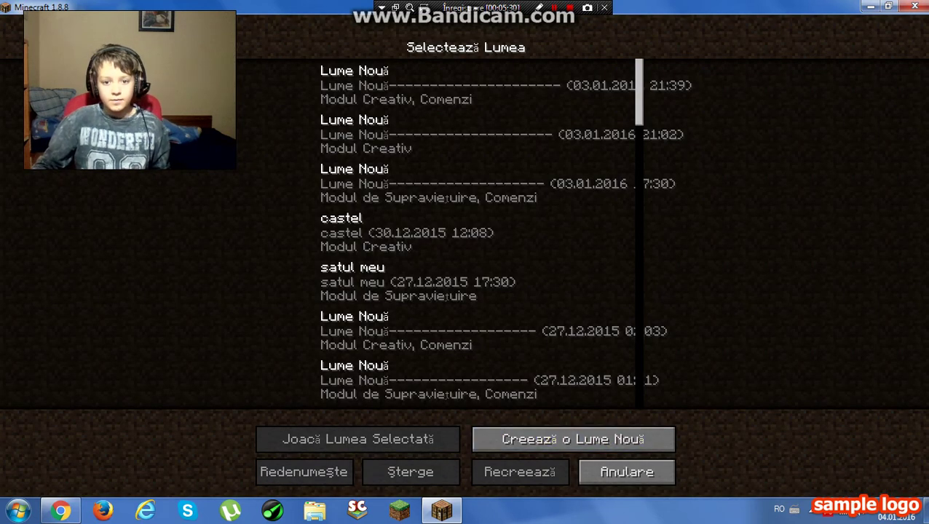
click(574, 438)
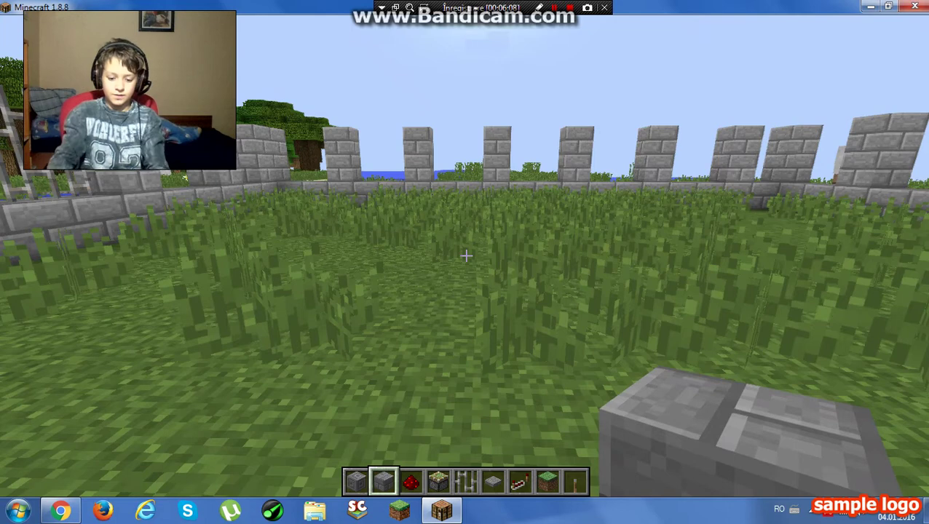
Step: Pause the running game and close the Minecraft window
key(Escape)
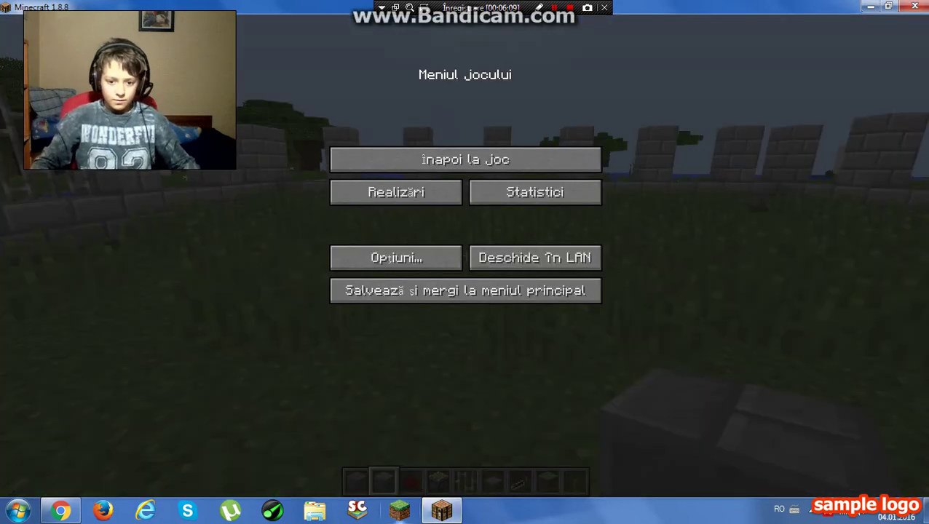
click(914, 6)
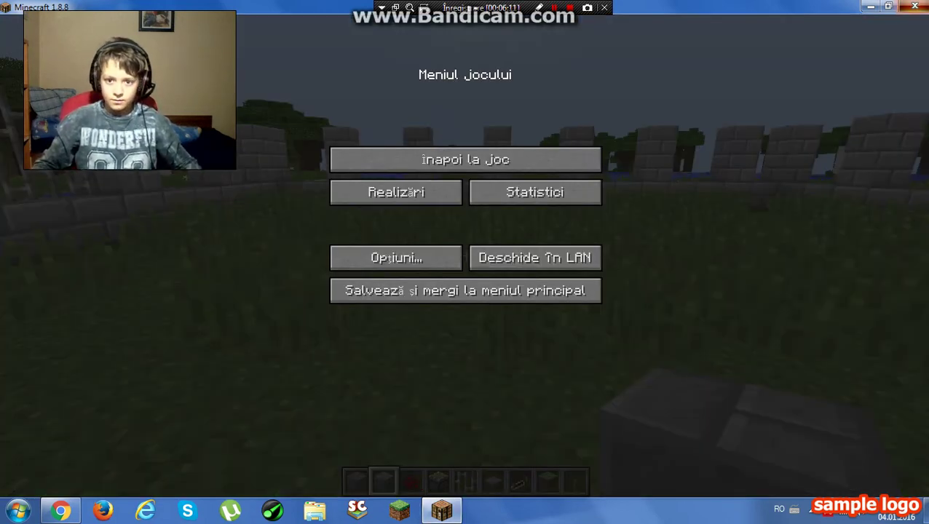